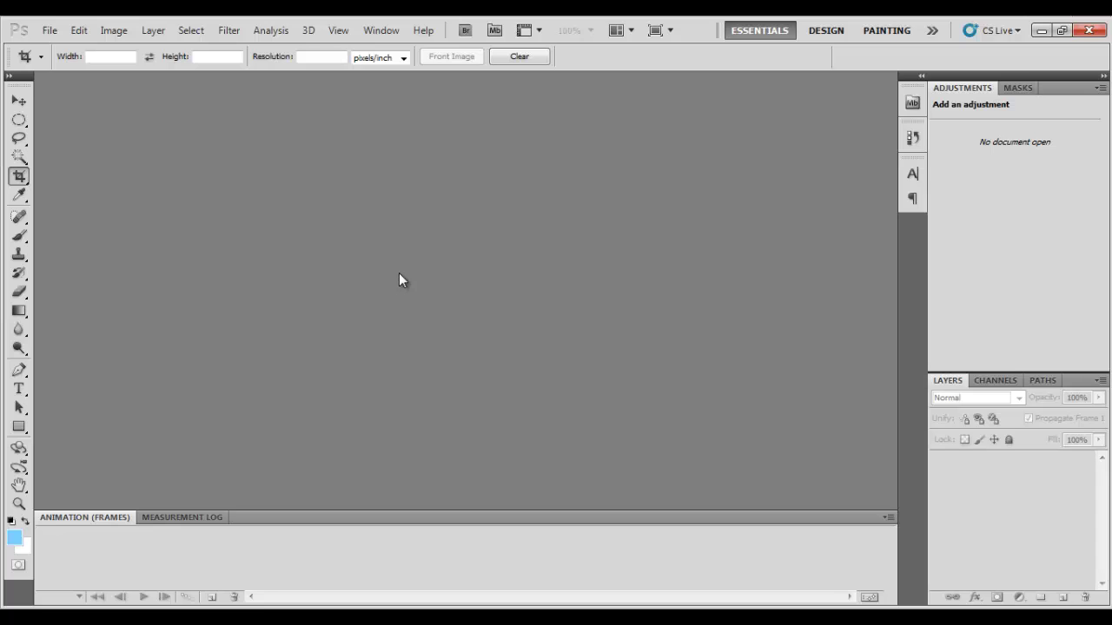
- Open the tumblr Homer GIF from the Desktop and preview its ten-frame animation
click(49, 30)
click(73, 63)
click(613, 211)
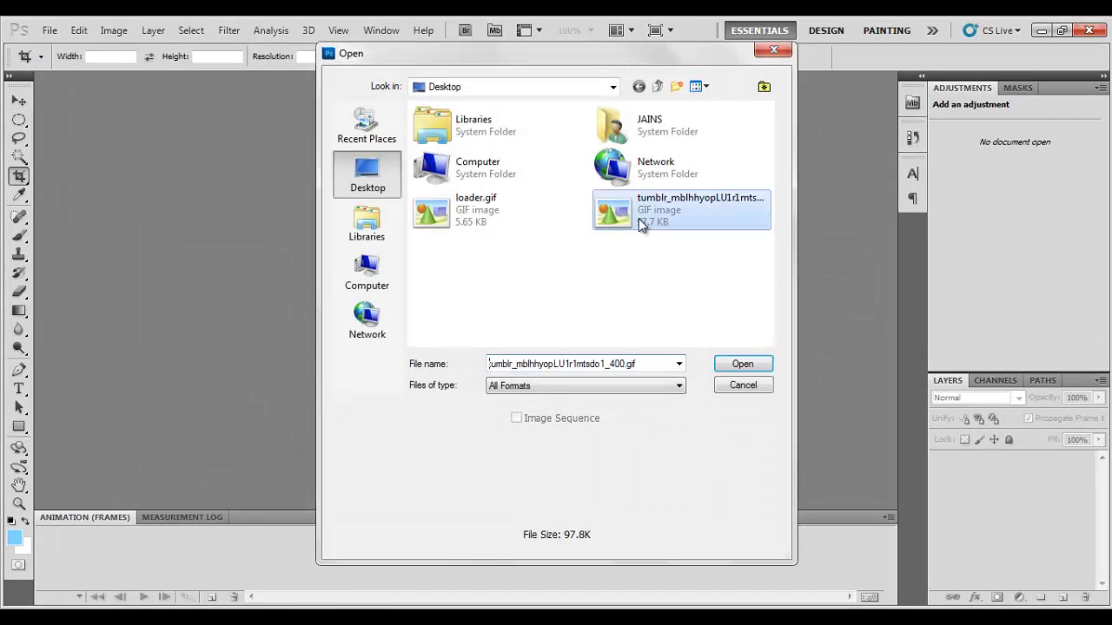
click(761, 365)
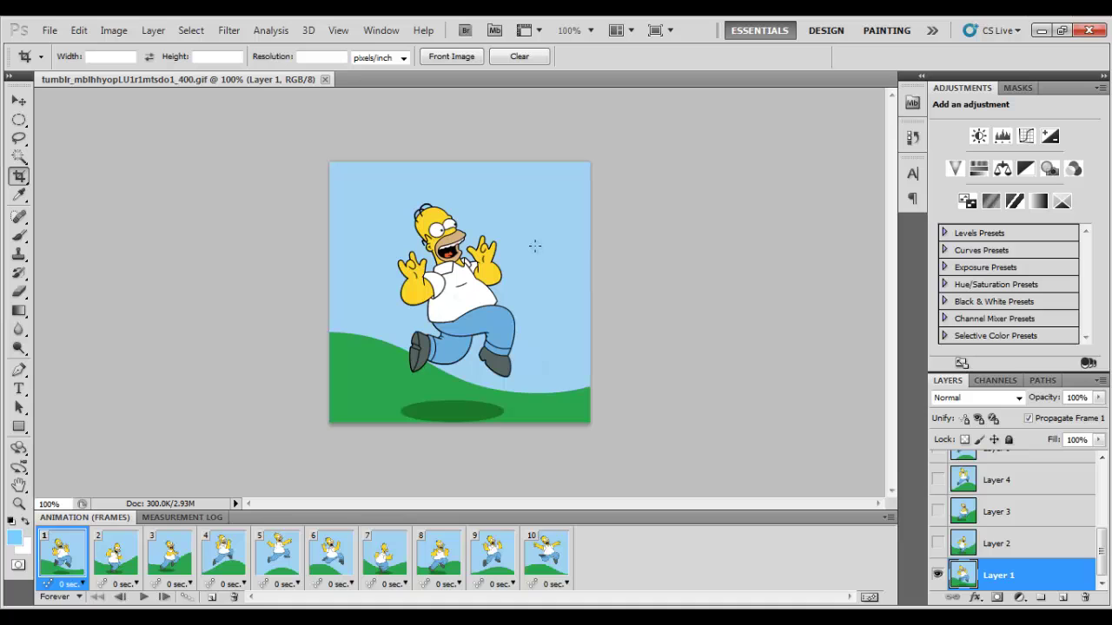
click(143, 597)
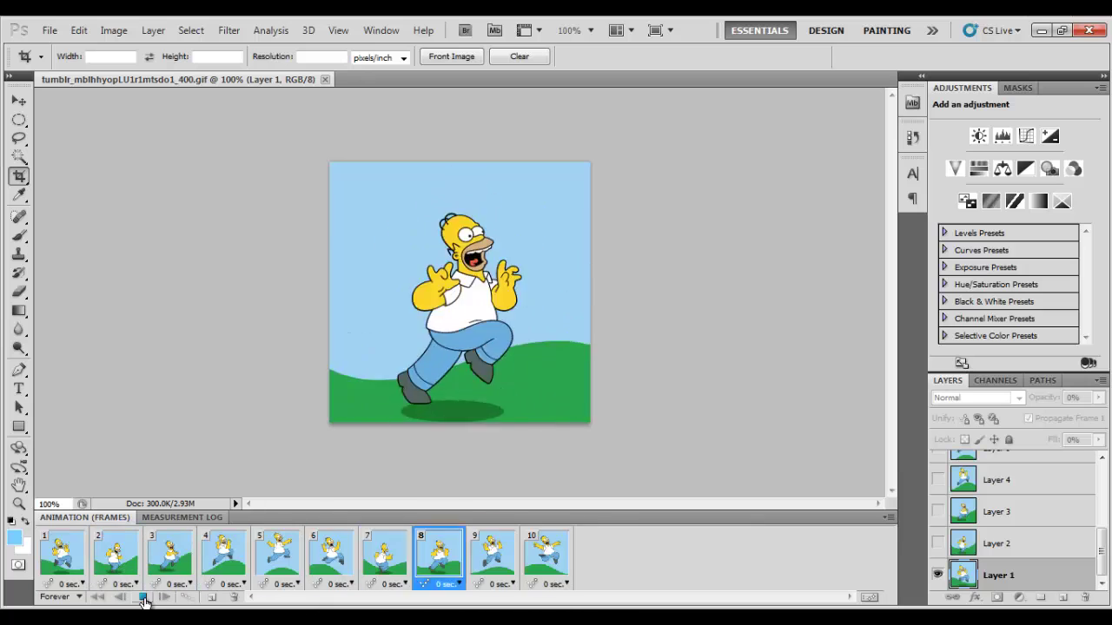
click(146, 600)
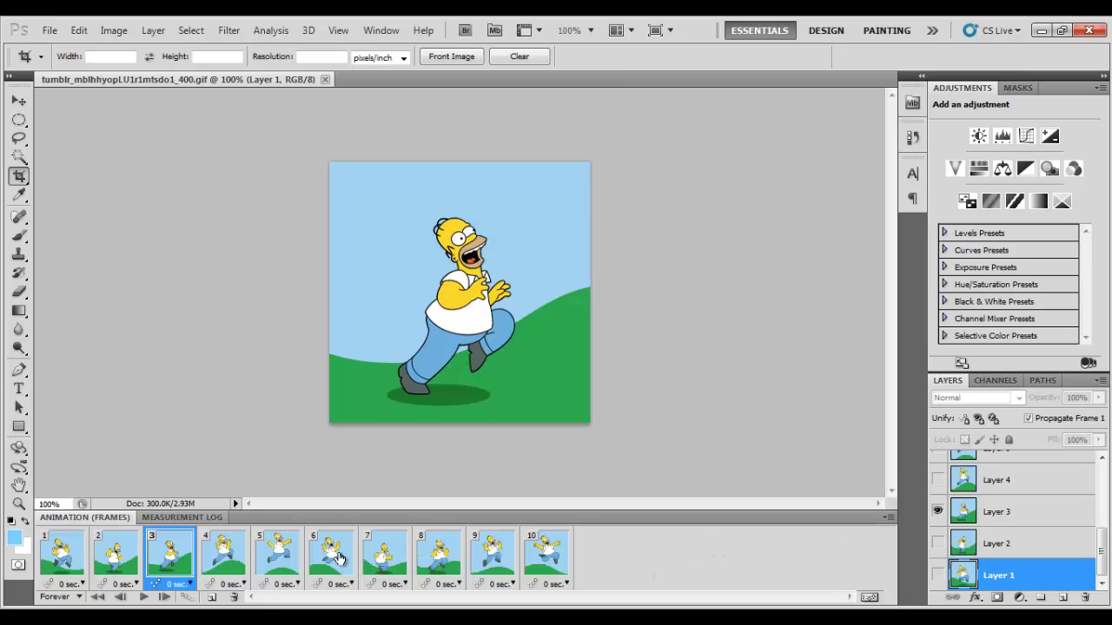
click(381, 29)
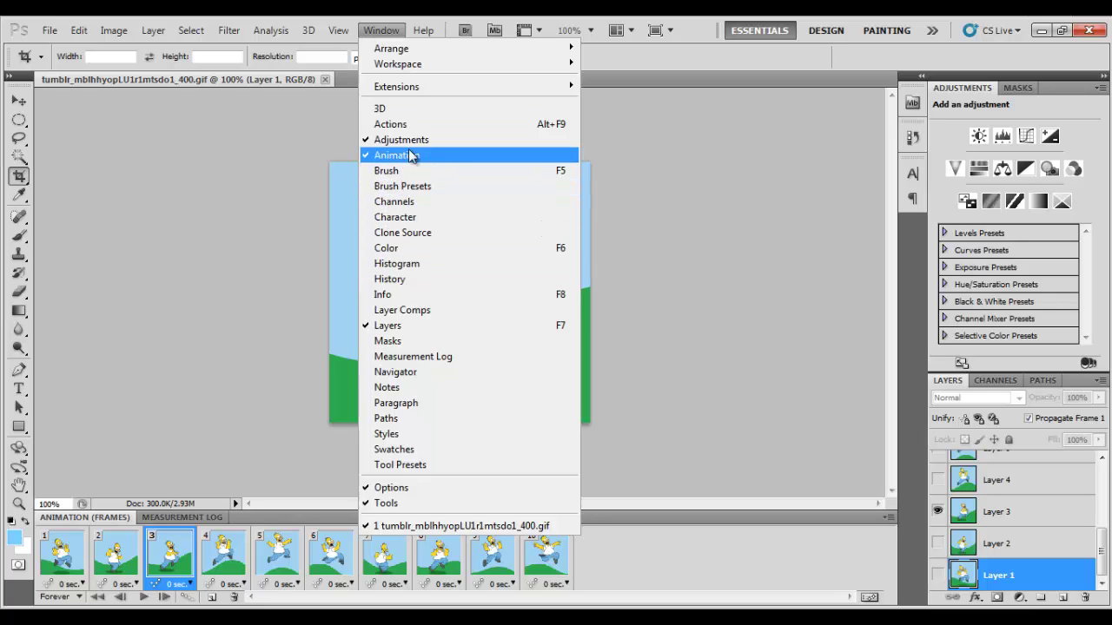
click(247, 229)
click(67, 556)
click(115, 556)
click(174, 556)
click(223, 554)
click(265, 554)
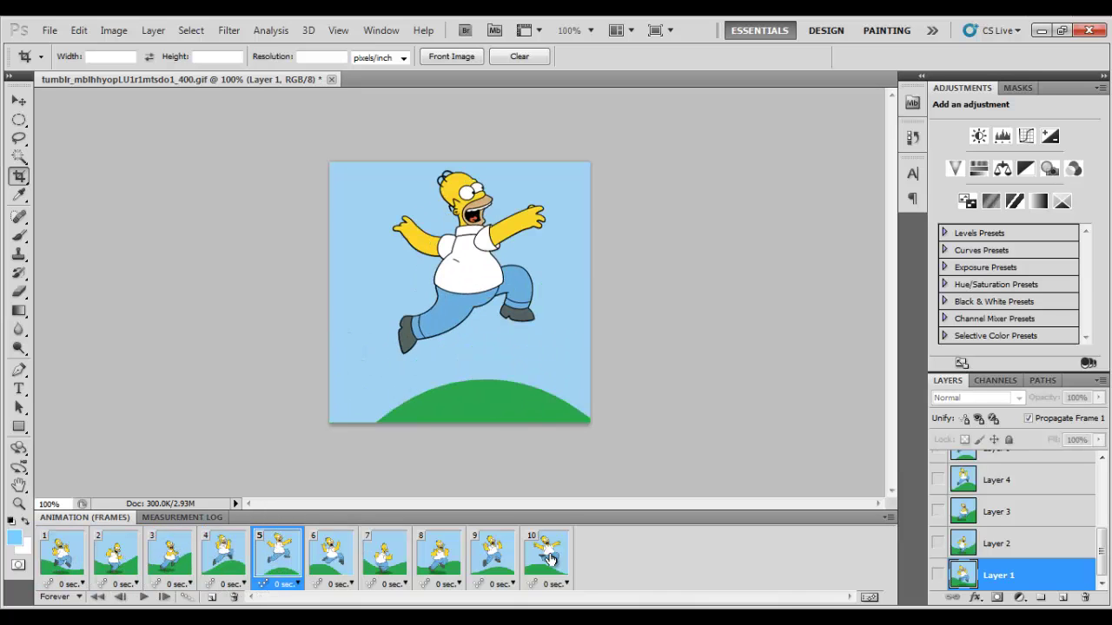
click(548, 559)
click(62, 554)
click(102, 554)
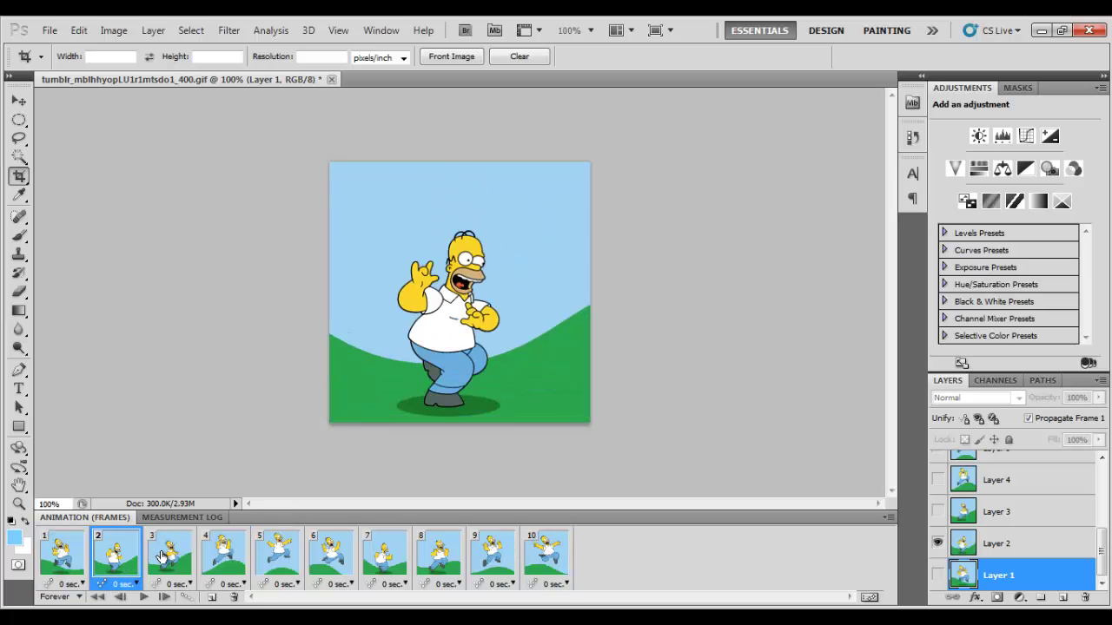
click(162, 558)
click(227, 560)
click(289, 561)
click(346, 558)
click(384, 561)
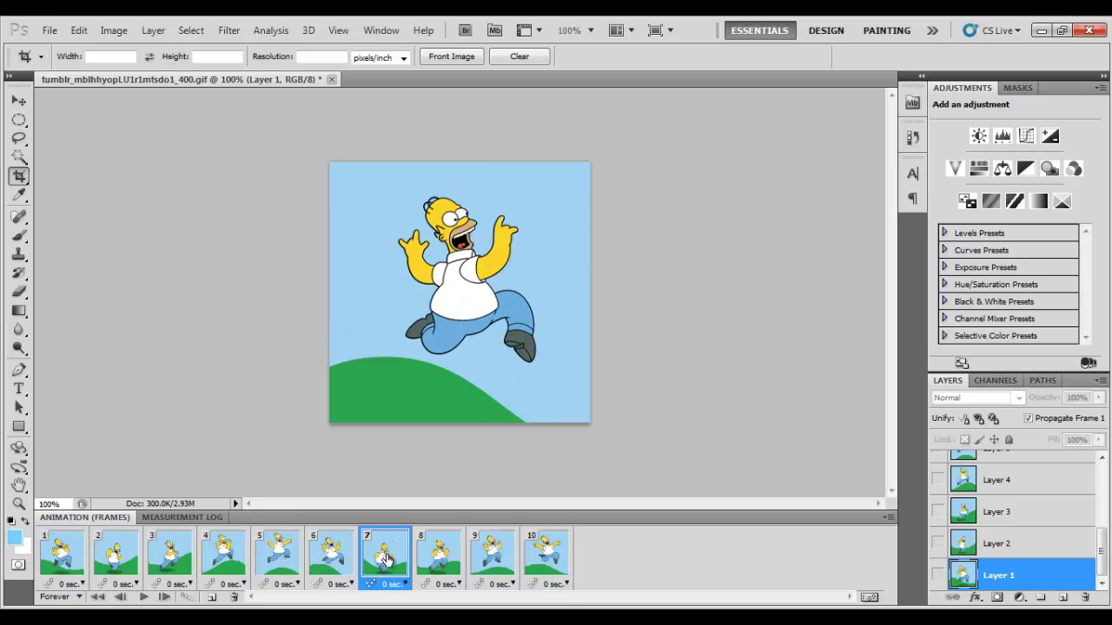
click(439, 558)
click(491, 556)
click(532, 556)
click(491, 557)
click(438, 557)
click(384, 560)
click(278, 560)
click(330, 560)
click(230, 560)
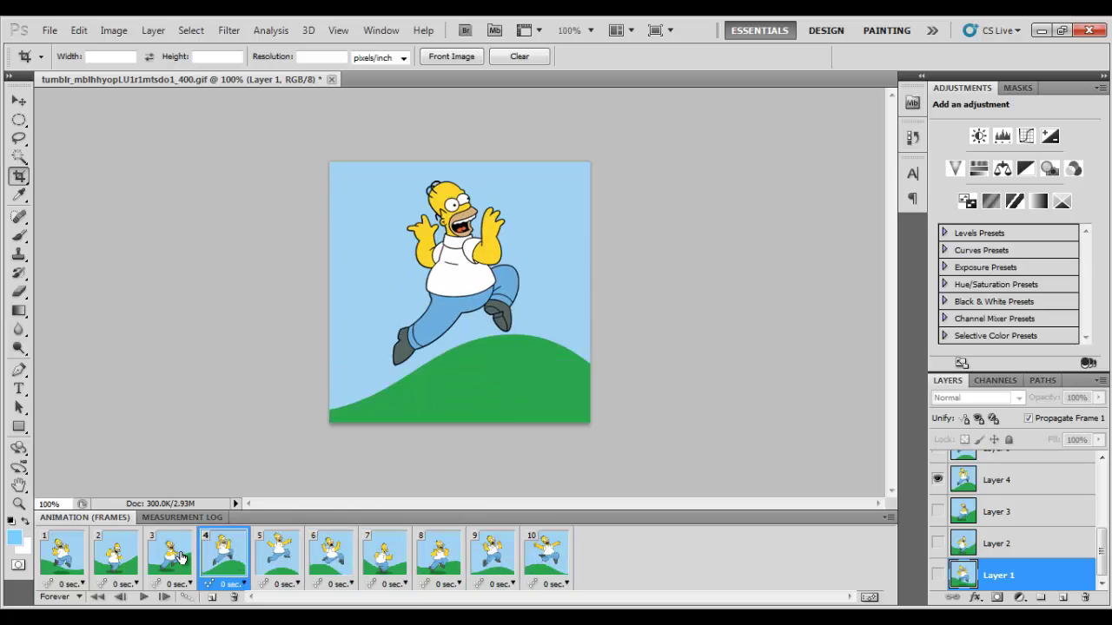
click(181, 558)
click(126, 559)
click(82, 558)
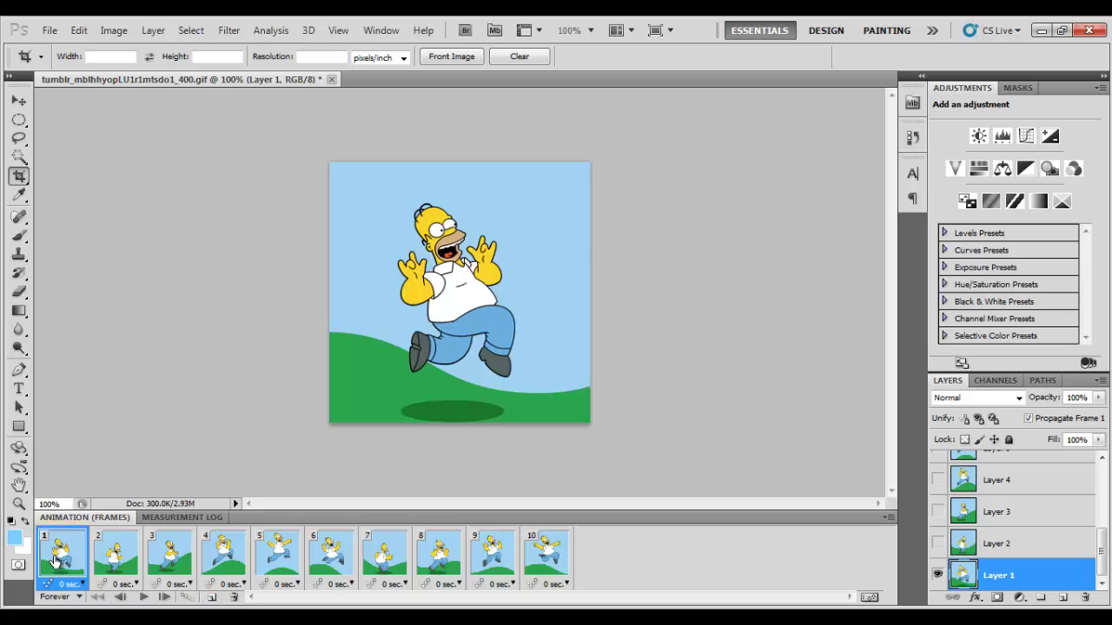
- Give frame 1 a 1.0 sec. delay and preview the animation timing
click(101, 584)
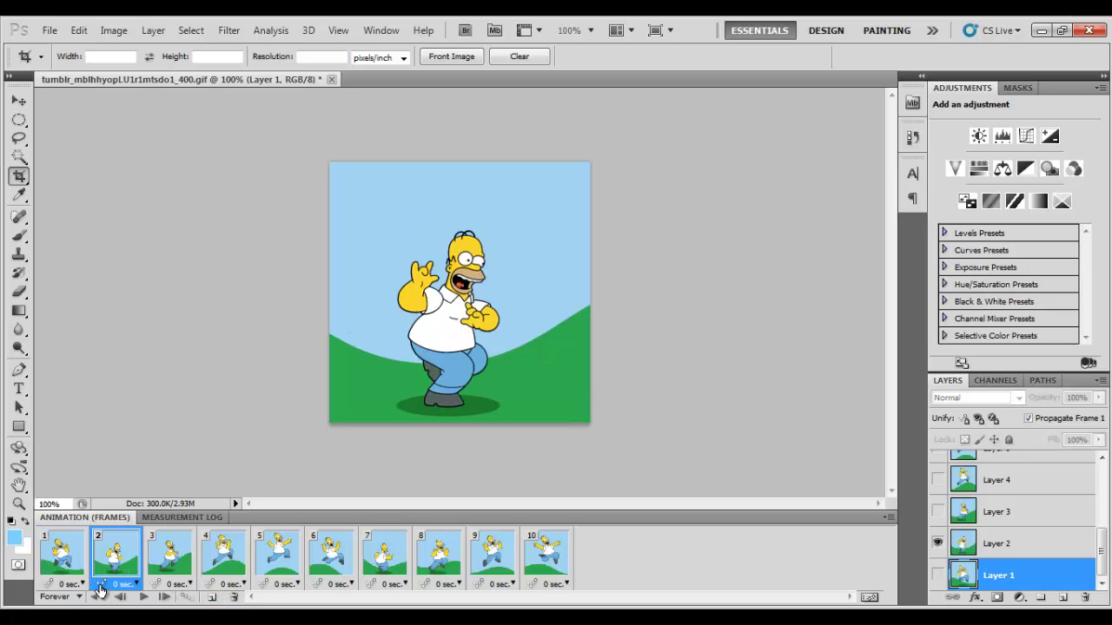
click(66, 566)
click(71, 584)
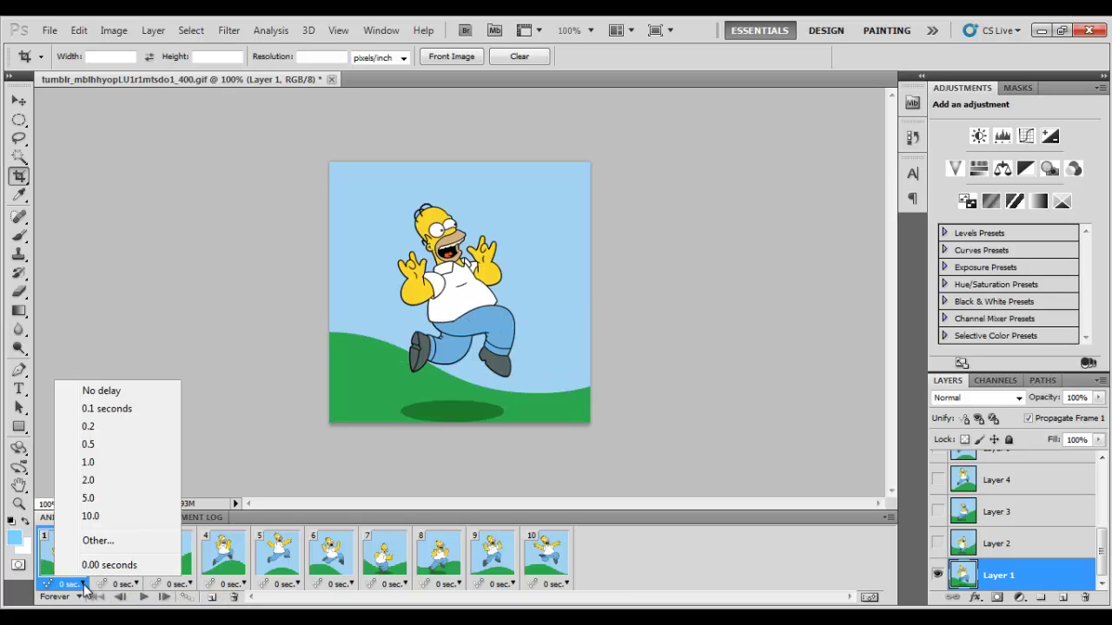
click(99, 462)
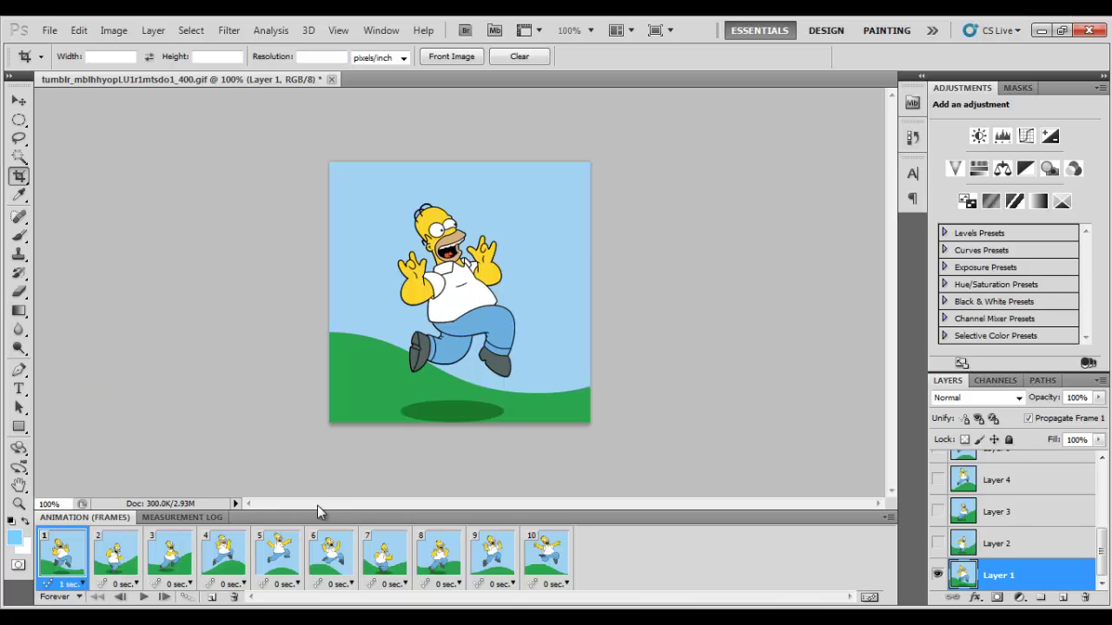
click(143, 598)
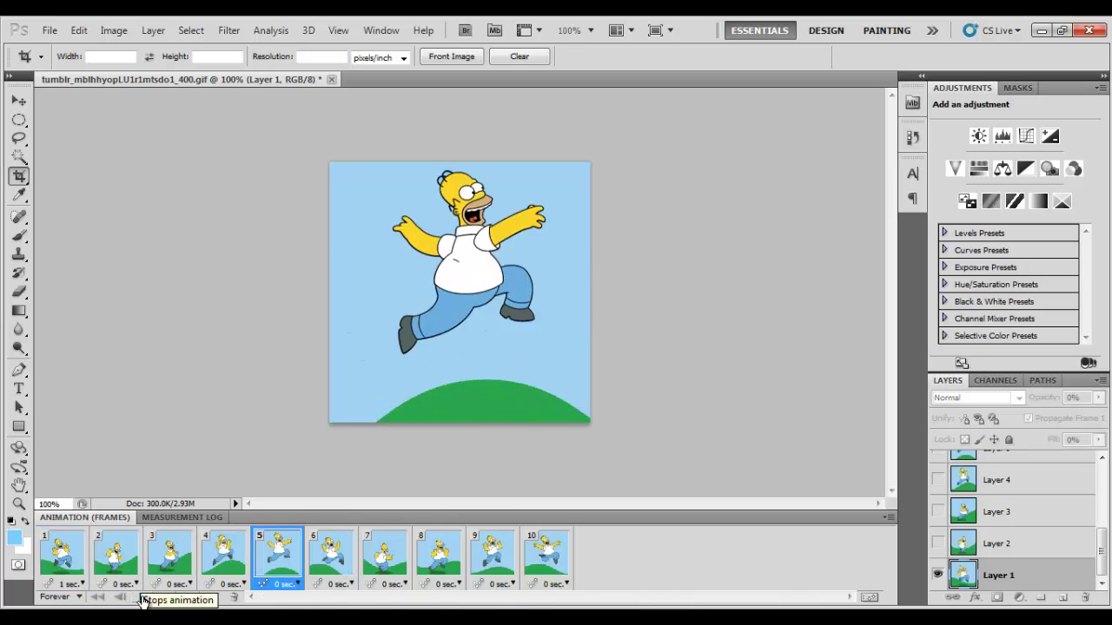
click(144, 598)
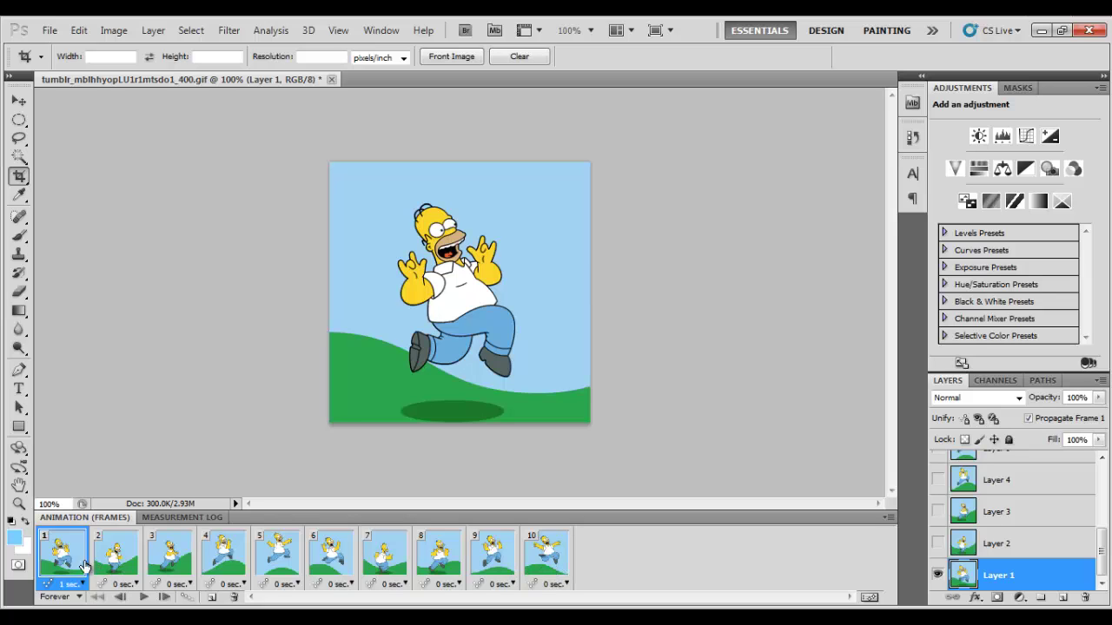
- Set all ten frames to a 0.2 sec. delay and preview the playback
shift+click(534, 563)
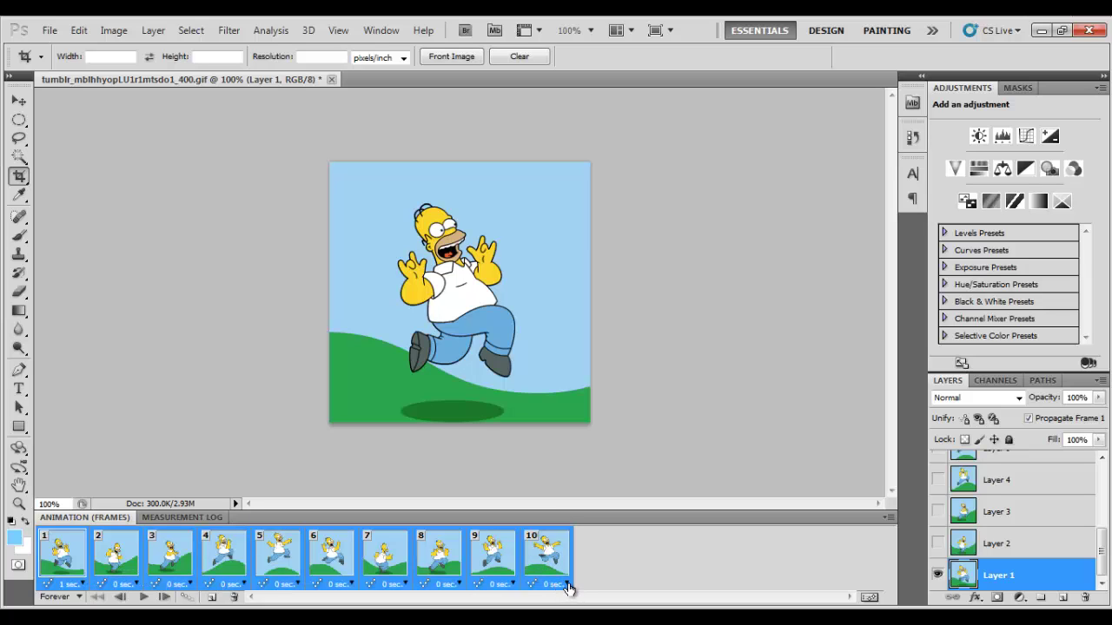
click(567, 584)
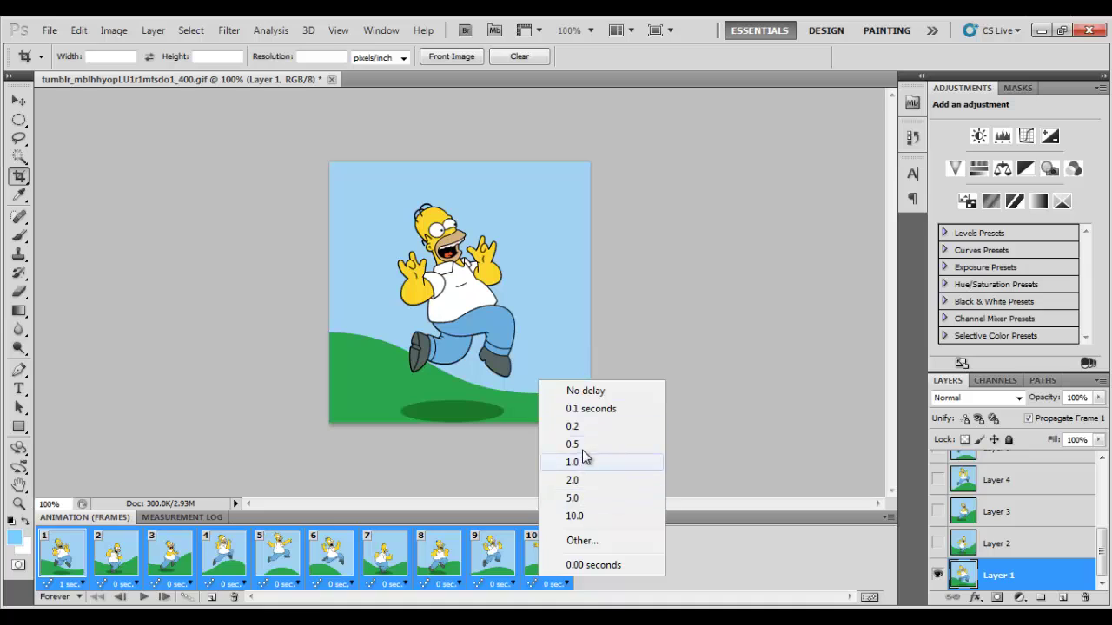
click(573, 426)
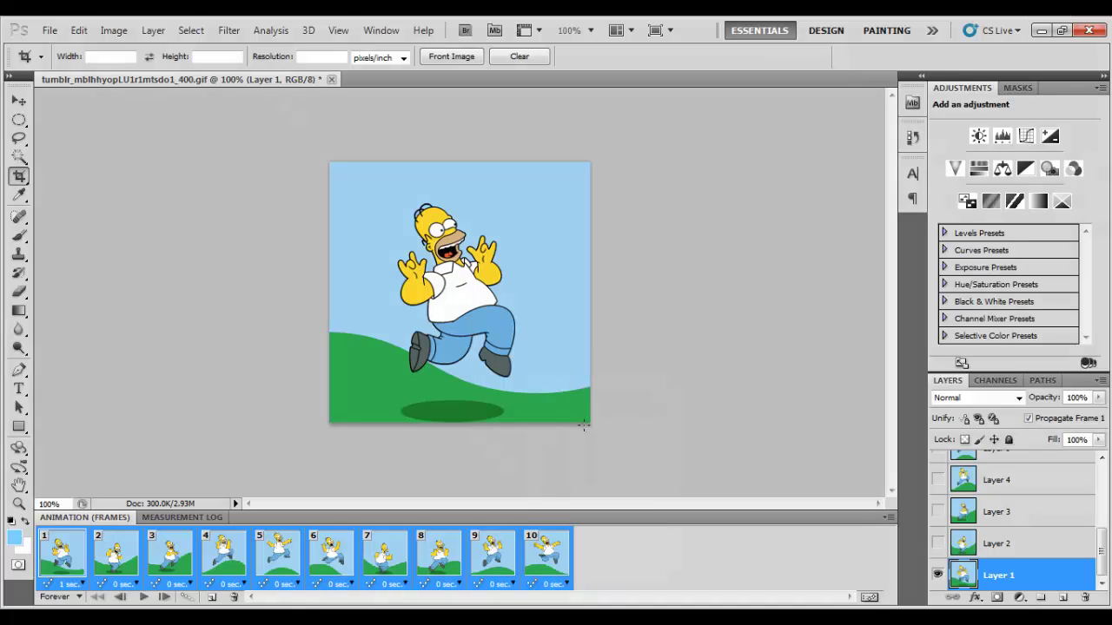
click(144, 597)
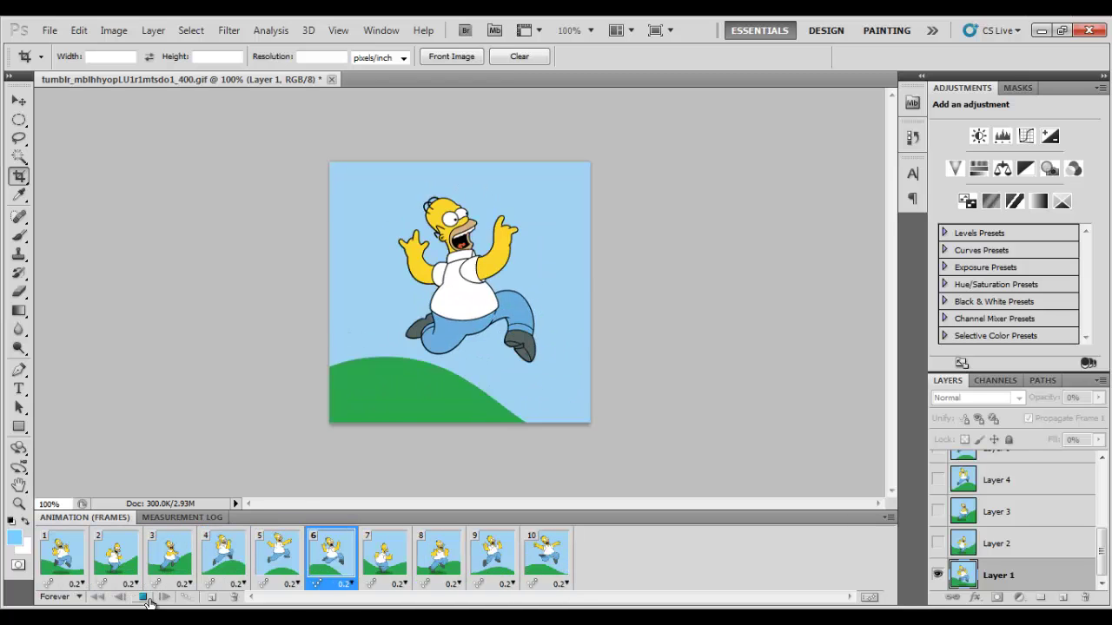
click(145, 599)
- Reselect all ten frames and show their delay choices
click(98, 598)
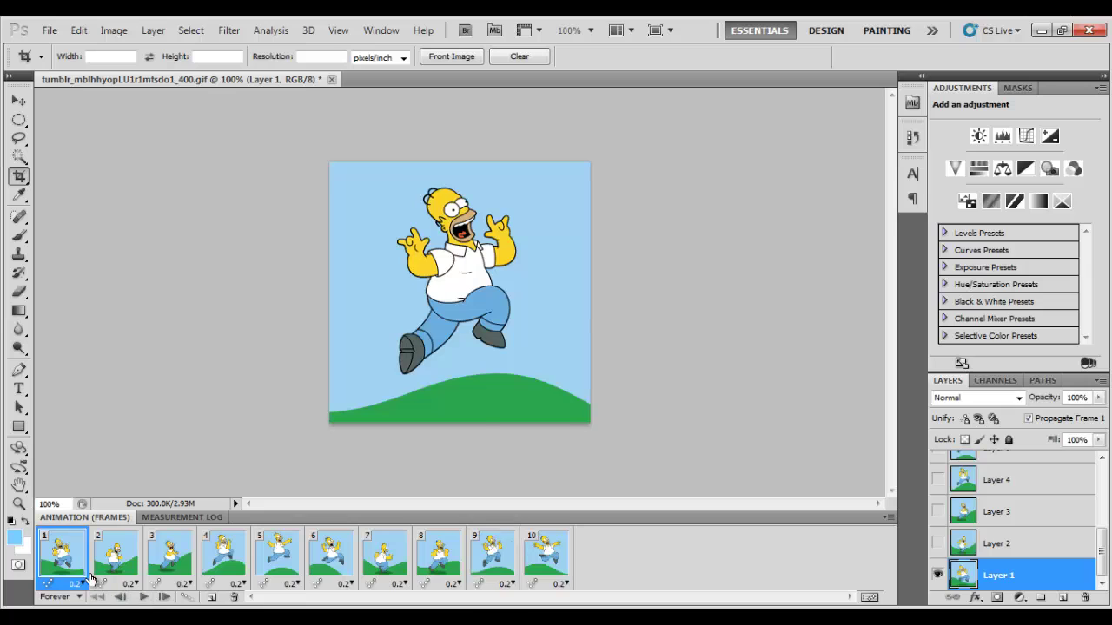
shift+click(543, 556)
click(565, 585)
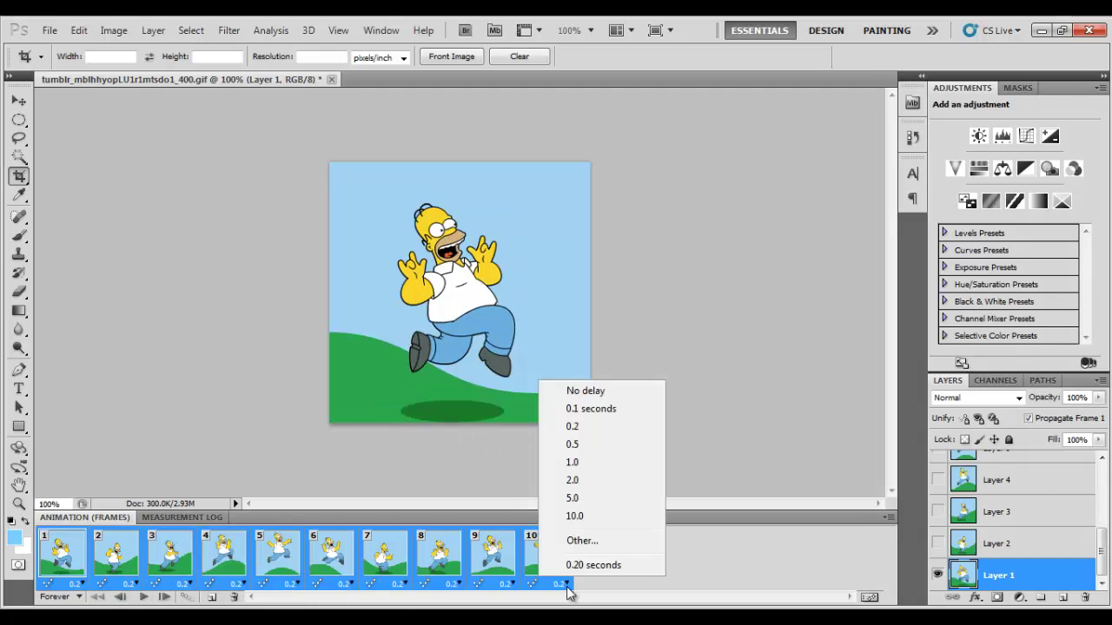
- Change every frame delay to 0.1 sec. and preview the faster loop
click(591, 410)
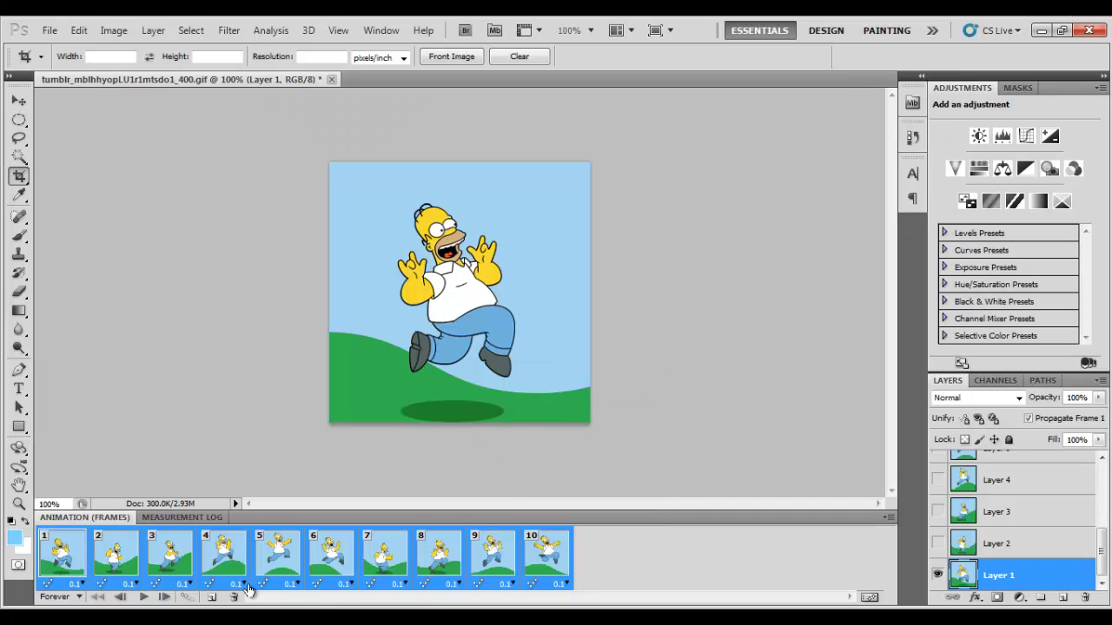
click(144, 598)
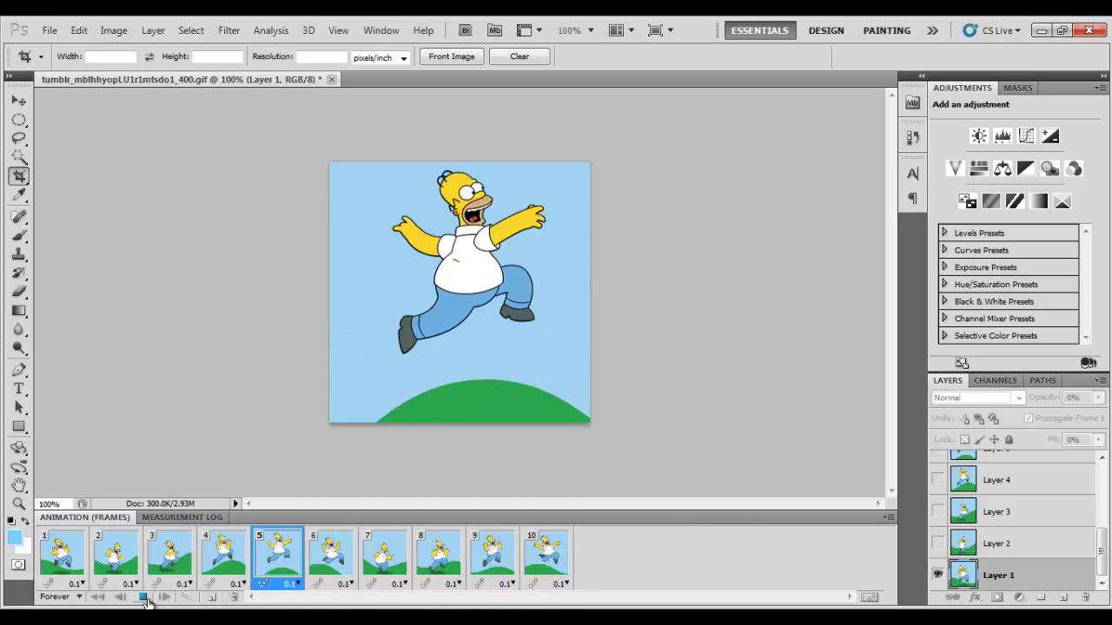
click(144, 599)
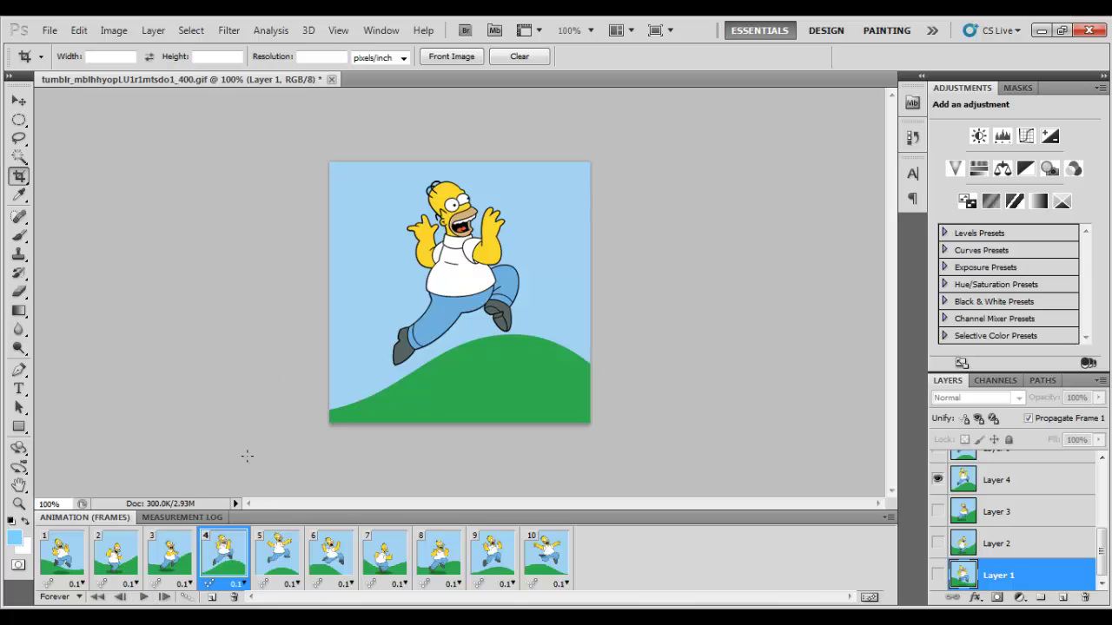
click(49, 29)
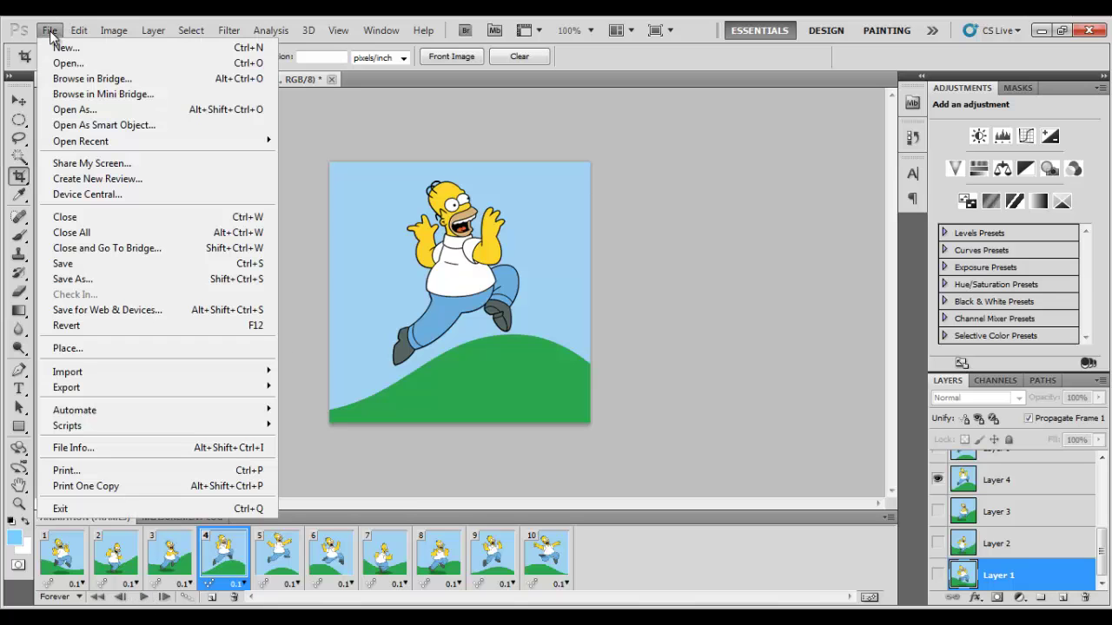
- Export via Save for Web as GIF, saving over the tumblr file on the Desktop
click(128, 310)
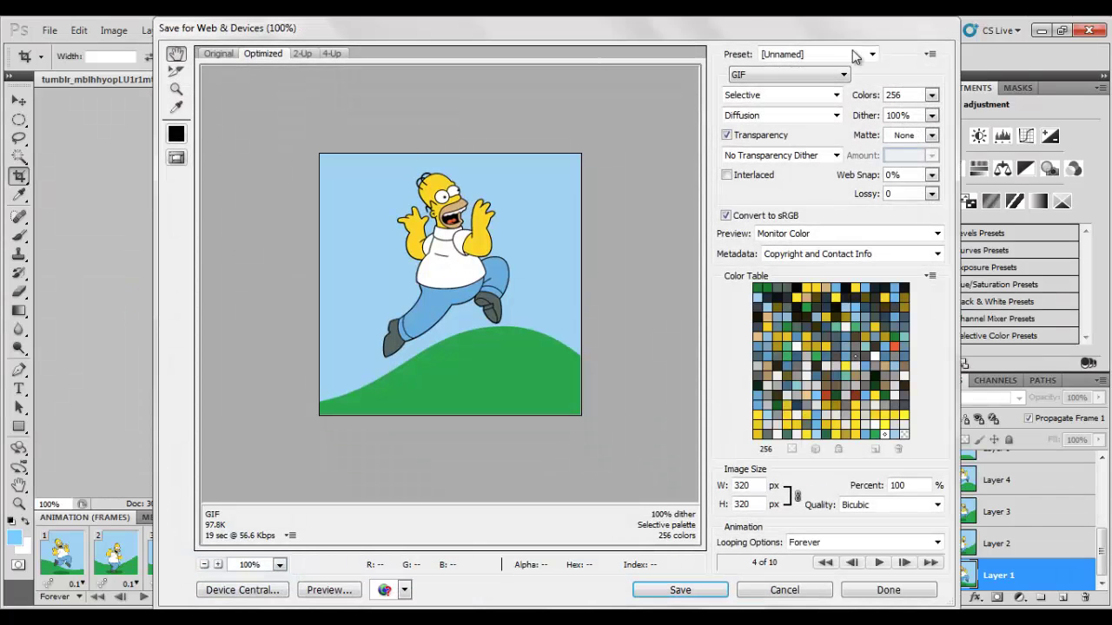
click(821, 75)
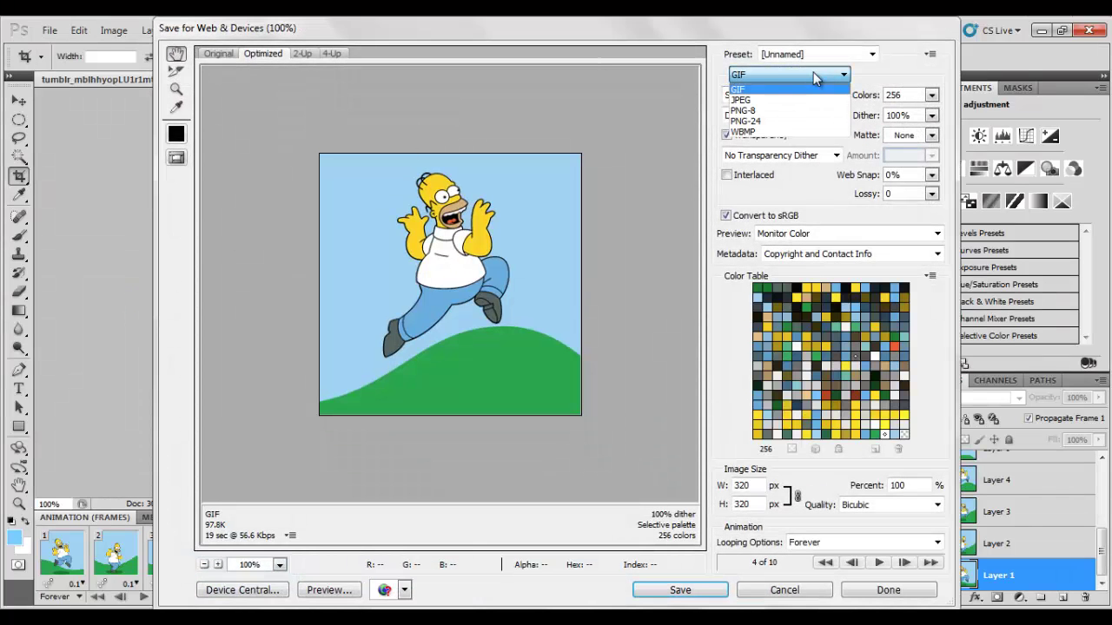
click(762, 88)
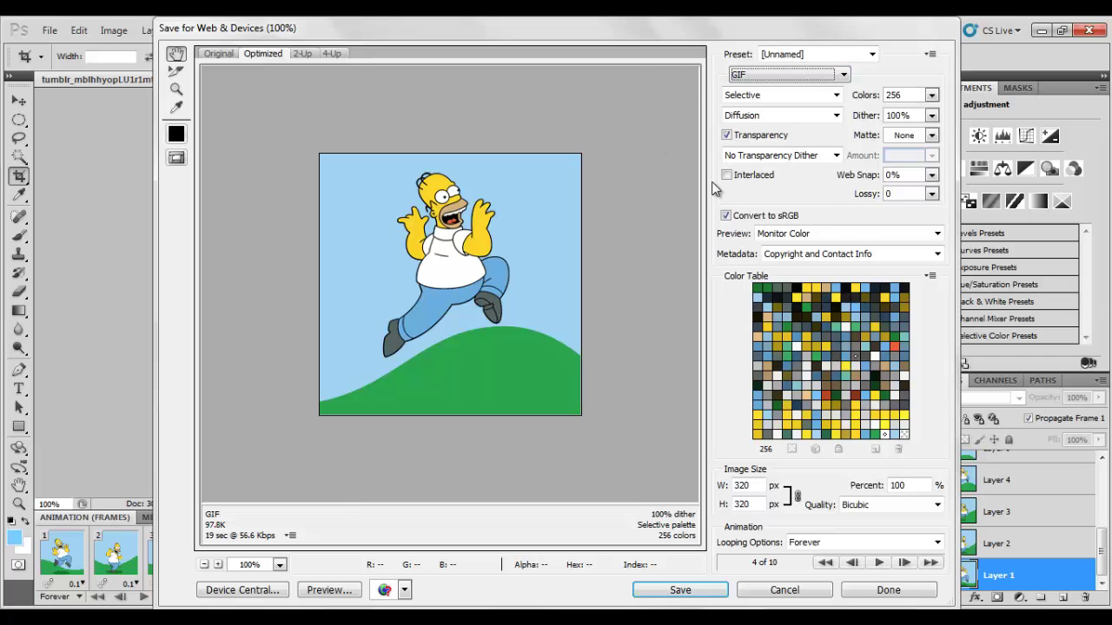
click(879, 563)
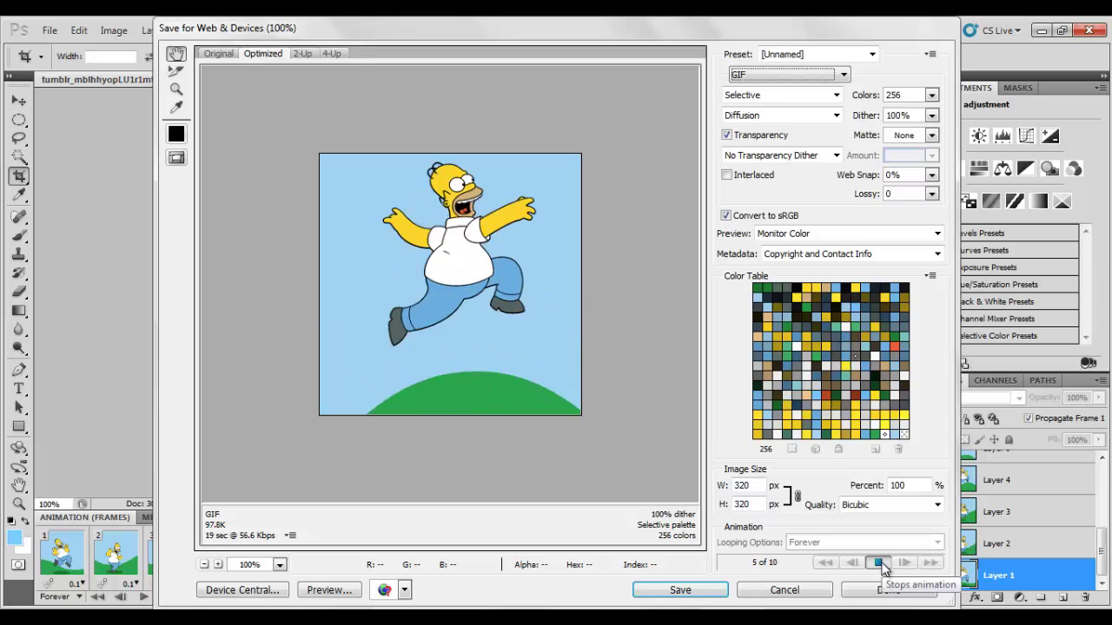
click(880, 564)
click(695, 590)
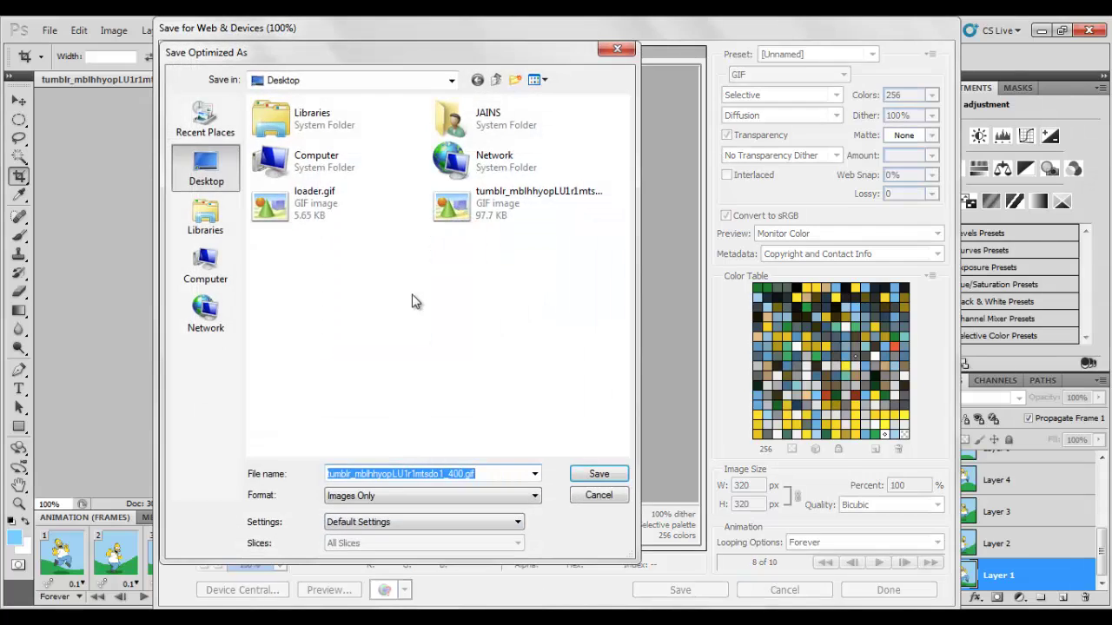
click(449, 207)
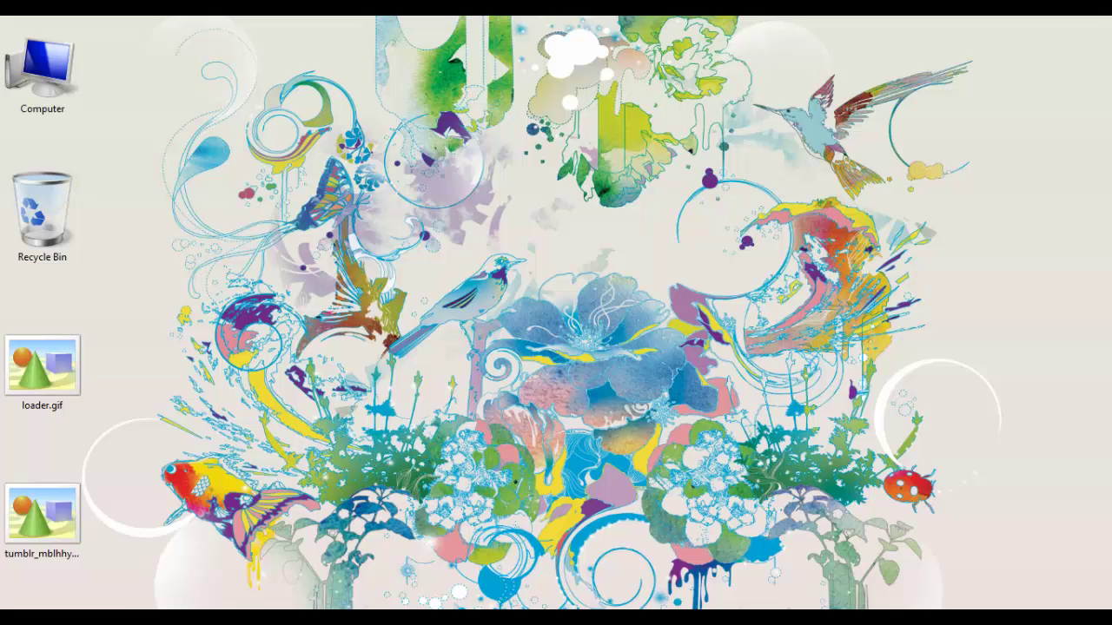
- Open the saved tumblr GIF on the desktop to verify it
double_click(59, 511)
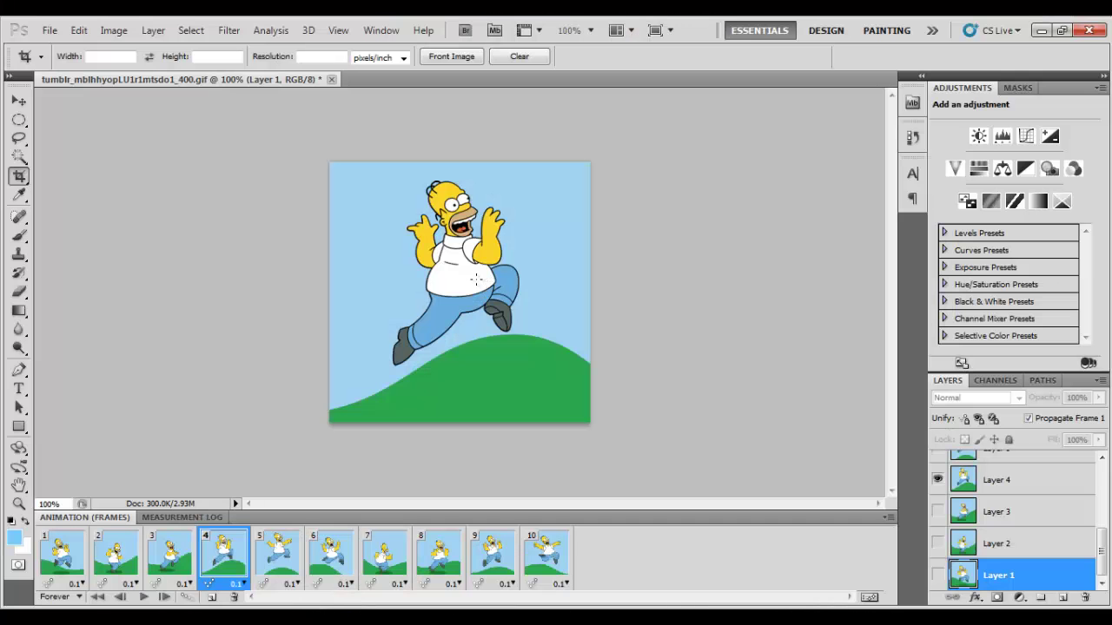